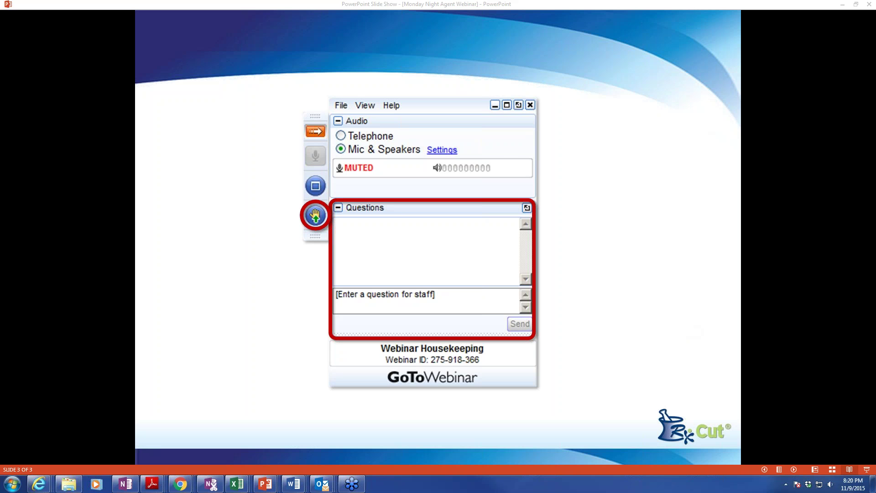
# - Switch to the RxCut website in Chrome, view the page for obtaining a free card, and return to the landing page
pyautogui.hotkey('alt', 'Tab')
pyautogui.click(786, 74)
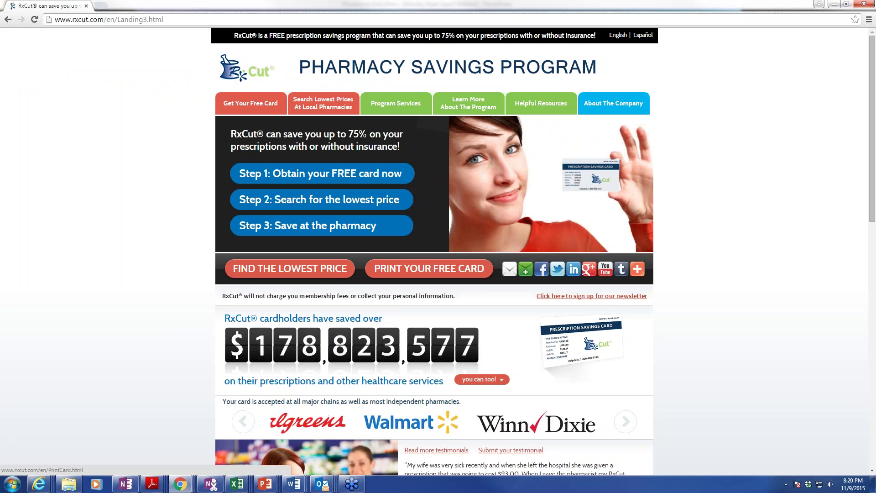
pyautogui.click(310, 180)
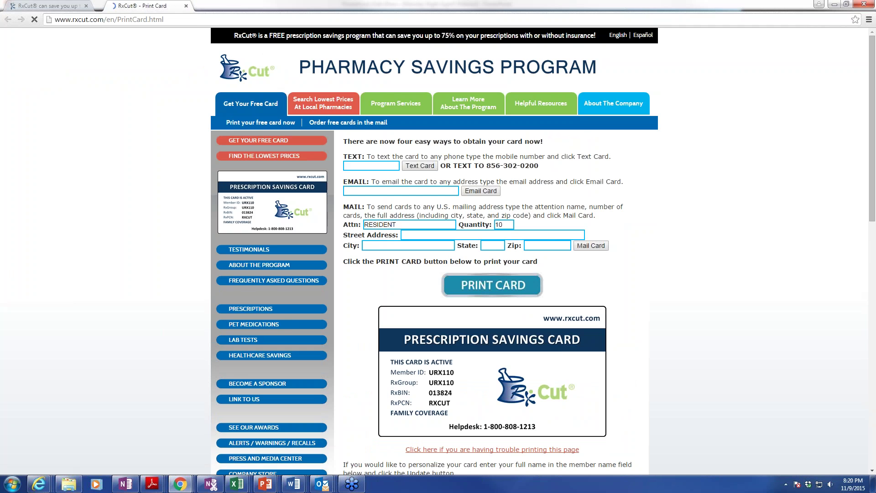
pyautogui.moveTo(136, 8); pyautogui.dragTo(648, 114)
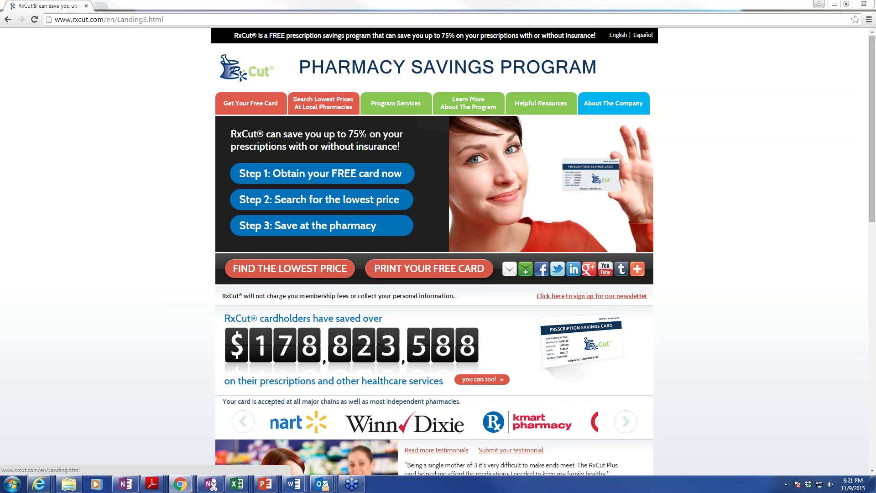
# - Switch to the RxCut portal in Internet Explorer and select the RxCut Internal group for a report search
pyautogui.moveTo(42, 488)
pyautogui.click(149, 445)
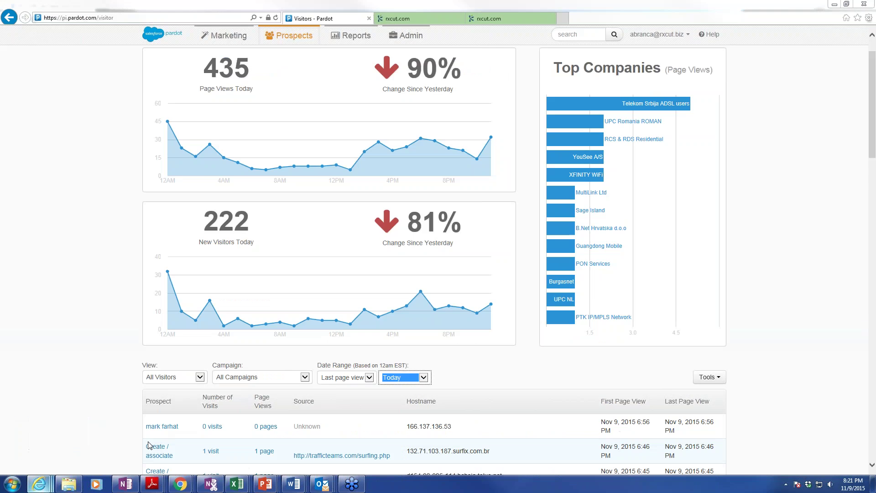
pyautogui.hotkey('ctrl', 'Tab')
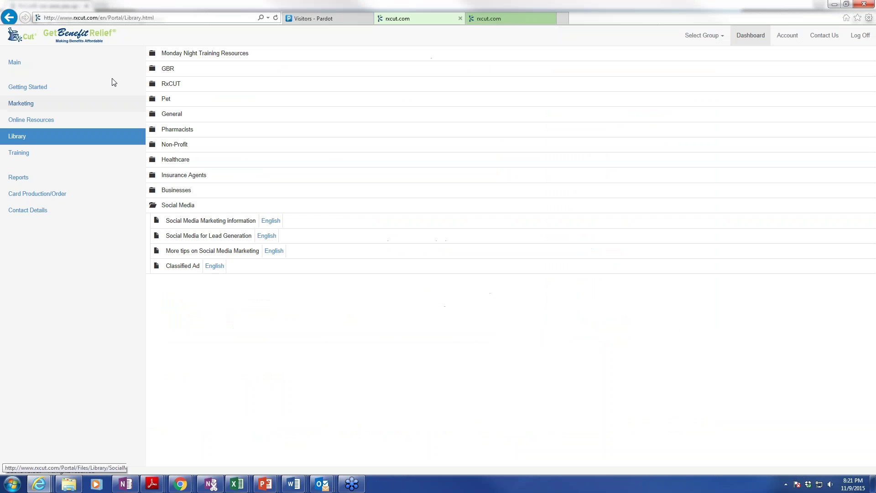
pyautogui.click(31, 179)
pyautogui.click(236, 88)
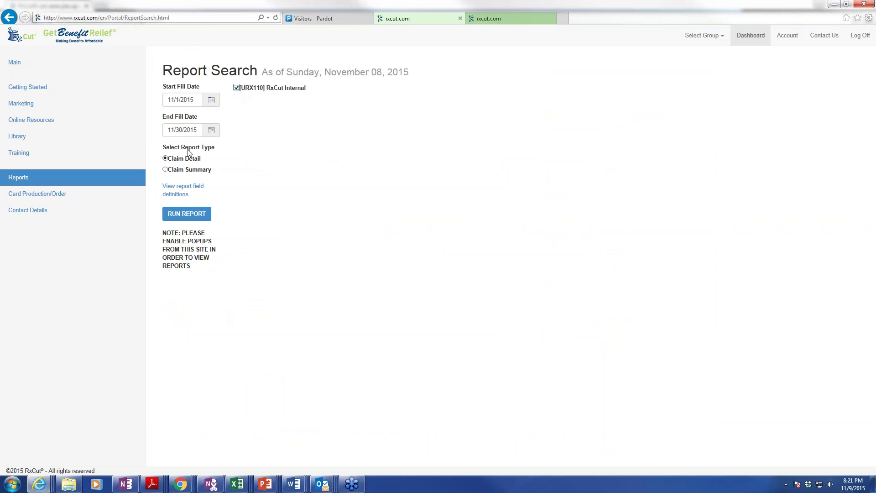
# - Set the start fill date to 11/6/2015 and run the Claim Detail report for RxCut Internal, closing the report after viewing
pyautogui.click(191, 217)
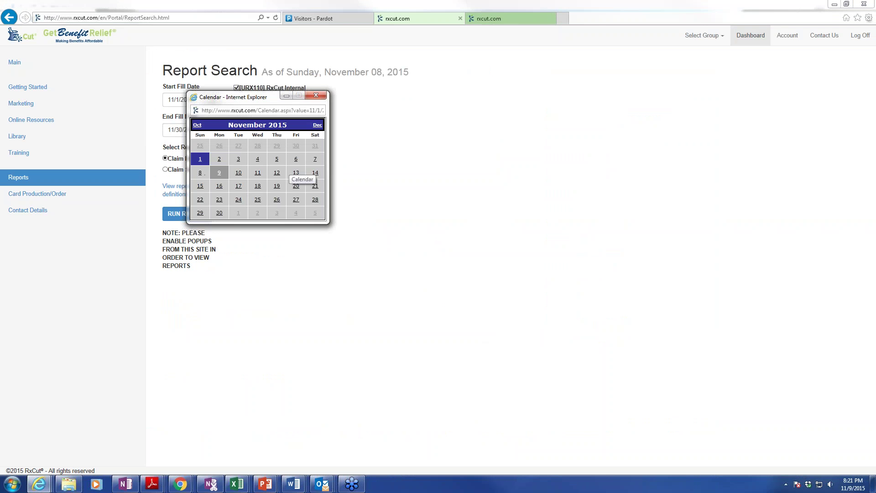
pyautogui.click(296, 159)
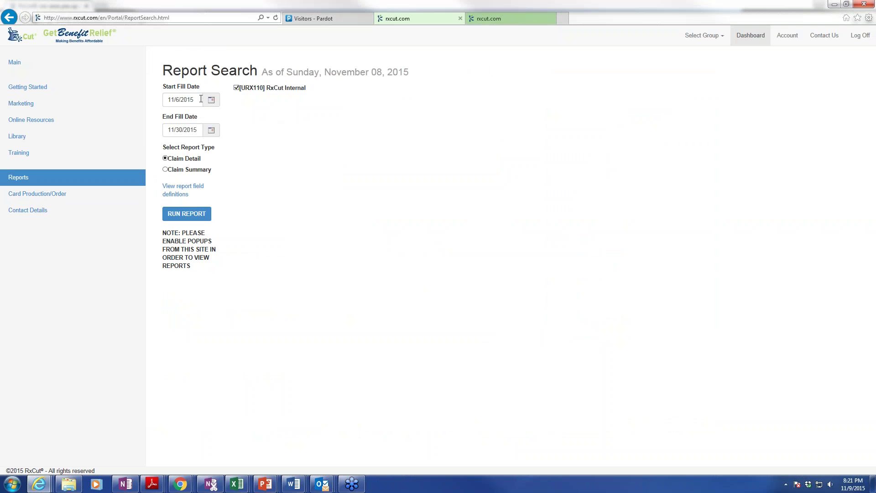
pyautogui.click(197, 214)
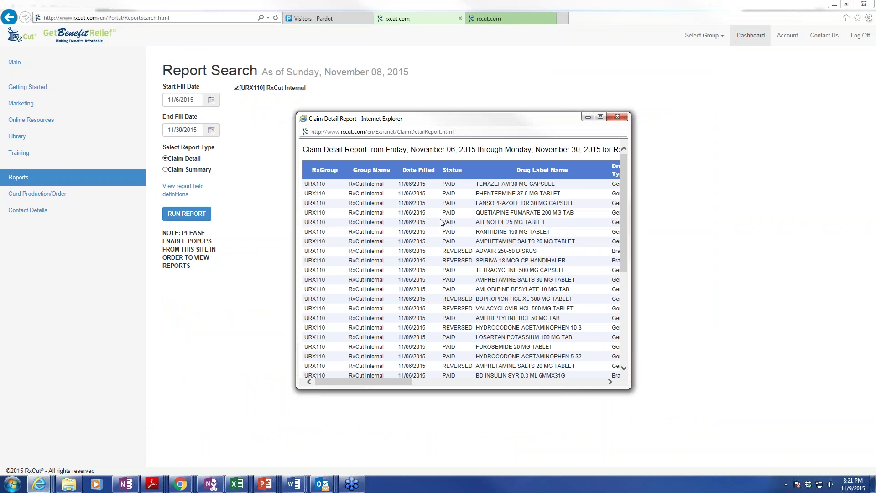
pyautogui.click(618, 117)
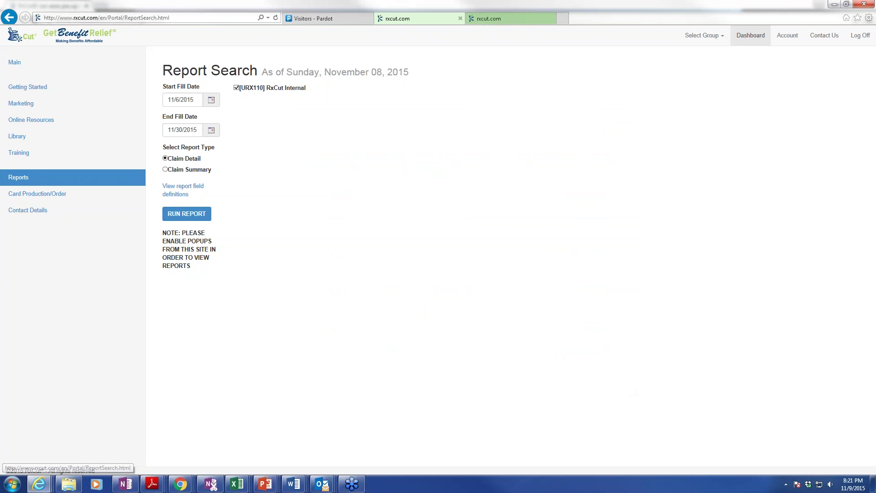
pyautogui.click(181, 216)
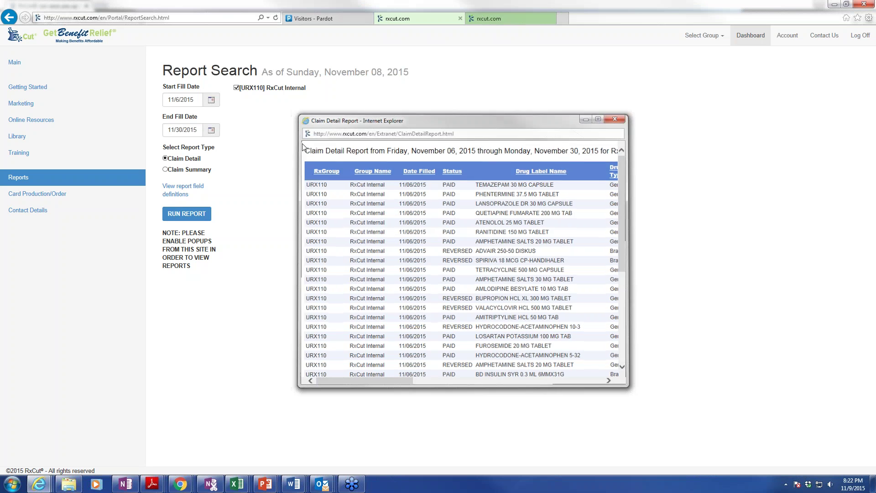
pyautogui.hotkey('alt', 'F4')
# - Run the Claim Summary report for RxCut Internal over the same fill dates and close it after viewing
pyautogui.click(165, 170)
pyautogui.click(187, 213)
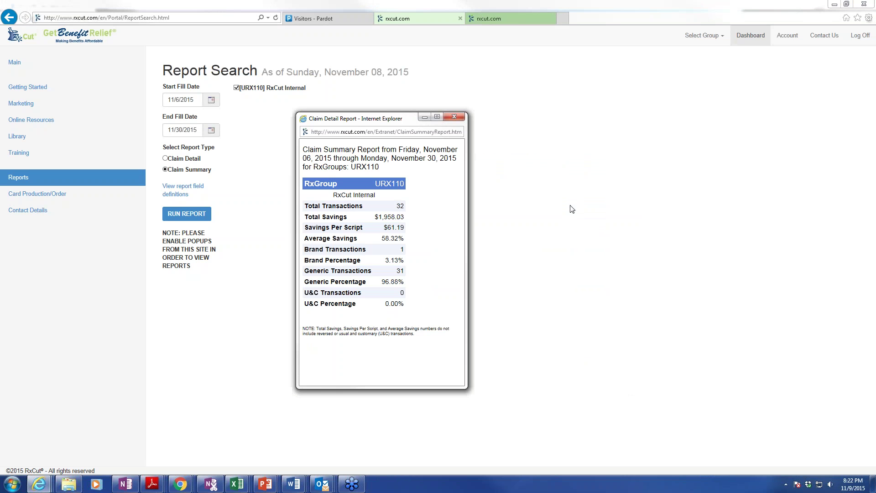
pyautogui.click(459, 117)
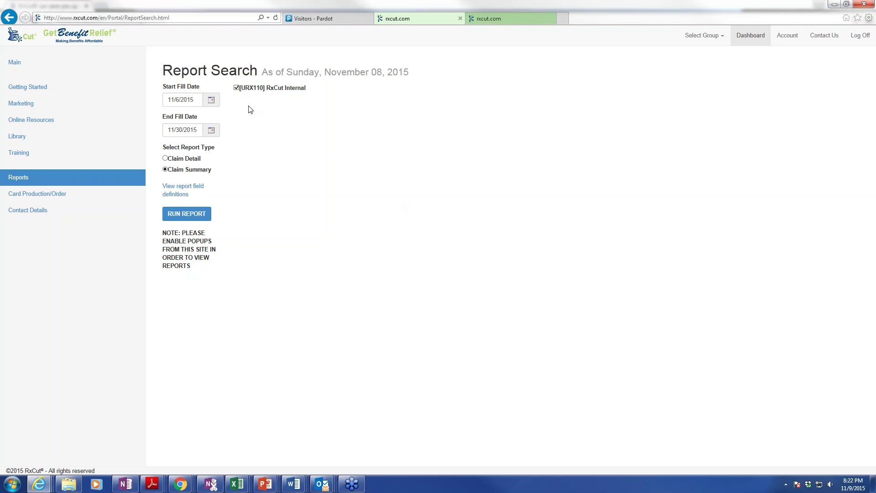
# - Run the Claim Summary report with no group selected, close it, and reselect the RxCut Internal group
pyautogui.click(236, 88)
pyautogui.click(187, 217)
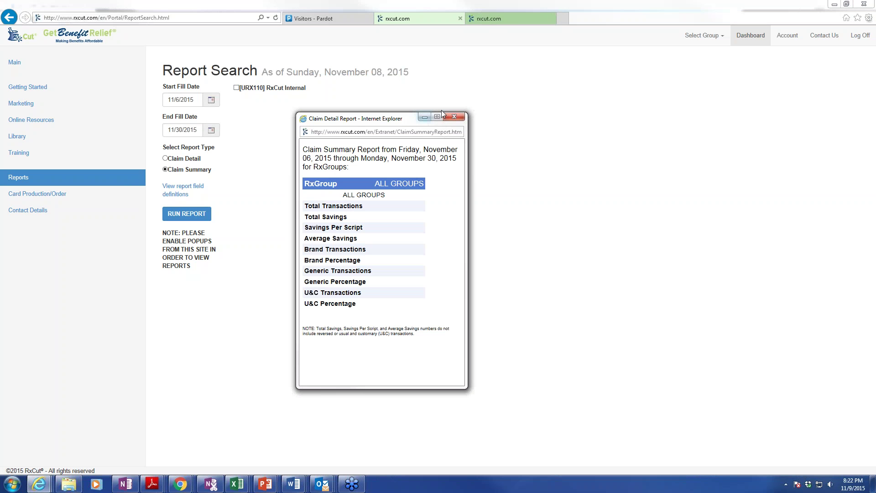
pyautogui.click(454, 117)
pyautogui.click(236, 88)
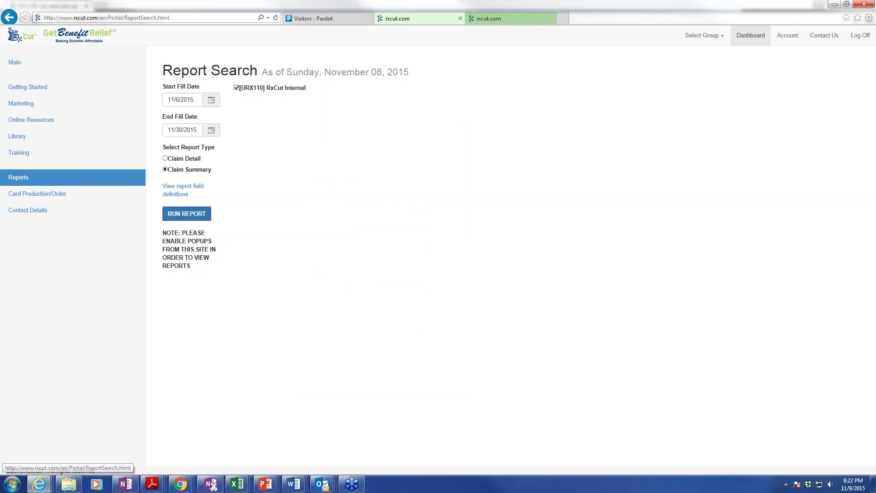
pyautogui.click(462, 119)
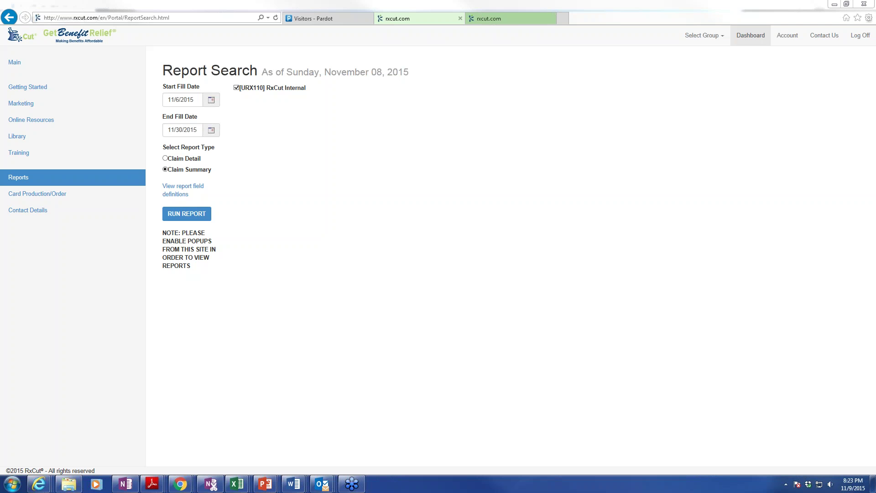
# - Expand the Social Media folder in the portal's Library to view its marketing documents
pyautogui.hotkey('alt', 'Tab')
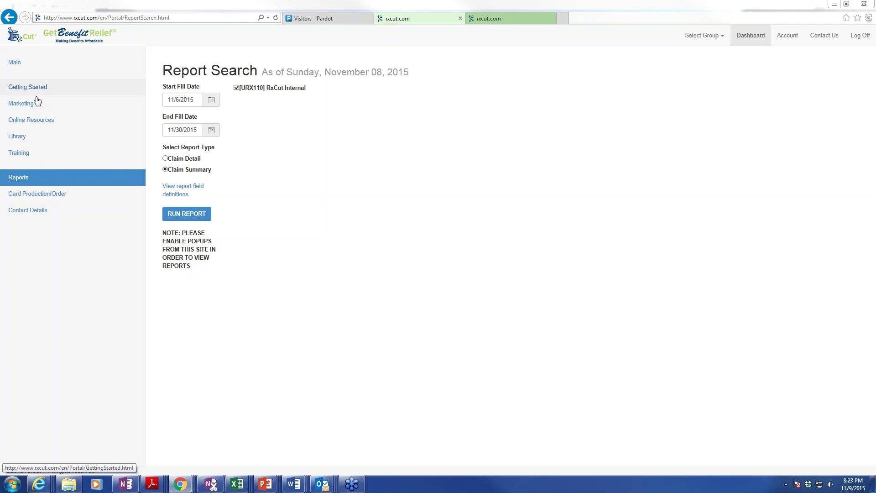
pyautogui.click(15, 137)
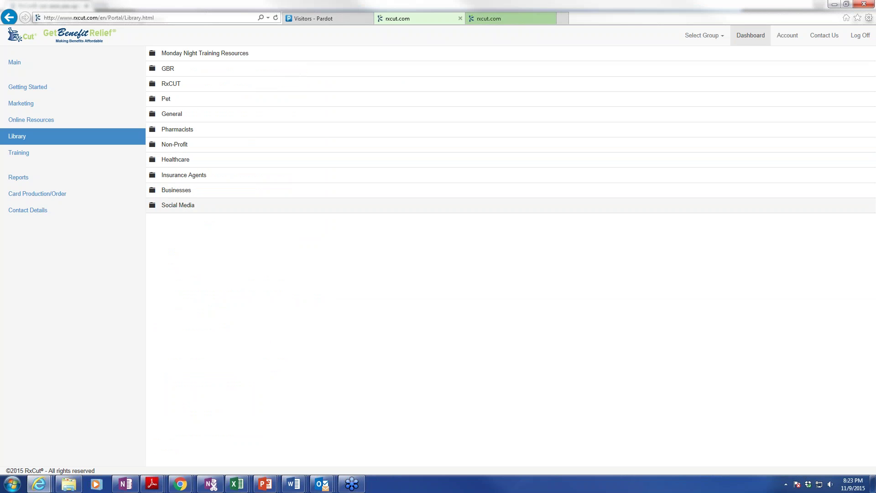
pyautogui.click(178, 206)
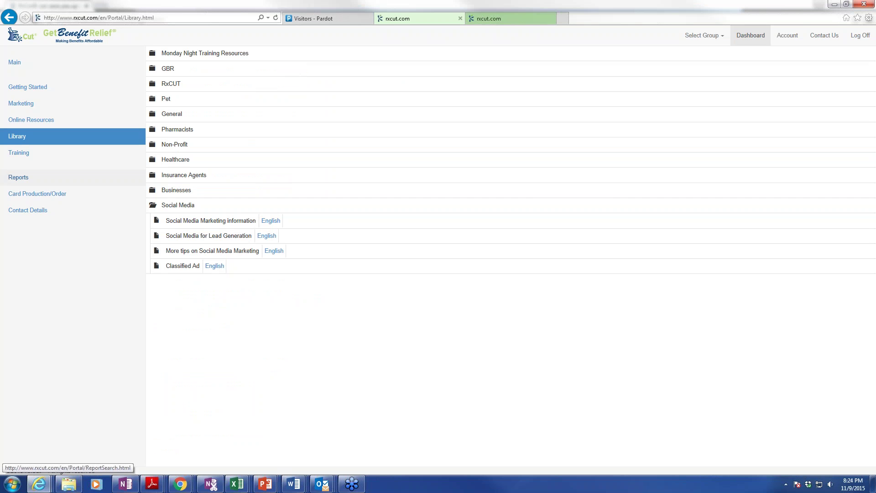
# - Run the Claim Detail report for RxCut Internal from 11/1/2015 to 11/30/2015, review its columns, and close it
pyautogui.click(19, 178)
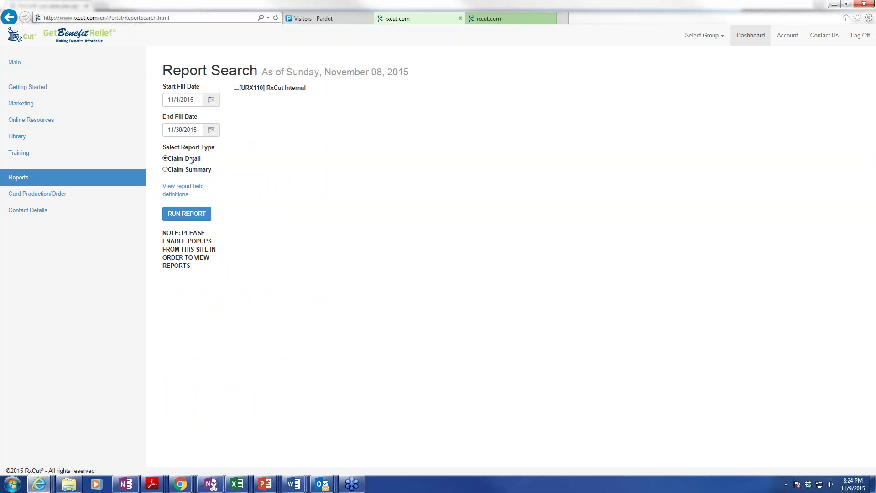
pyautogui.click(189, 215)
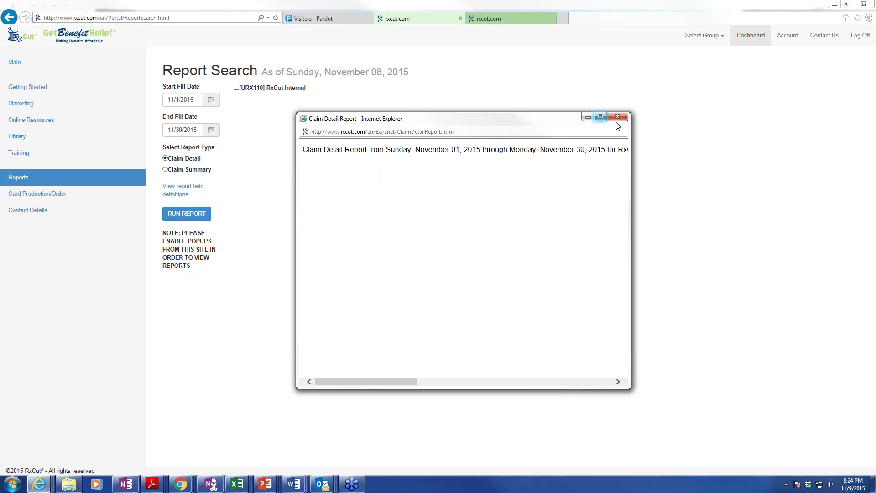
pyautogui.click(618, 117)
pyautogui.click(237, 88)
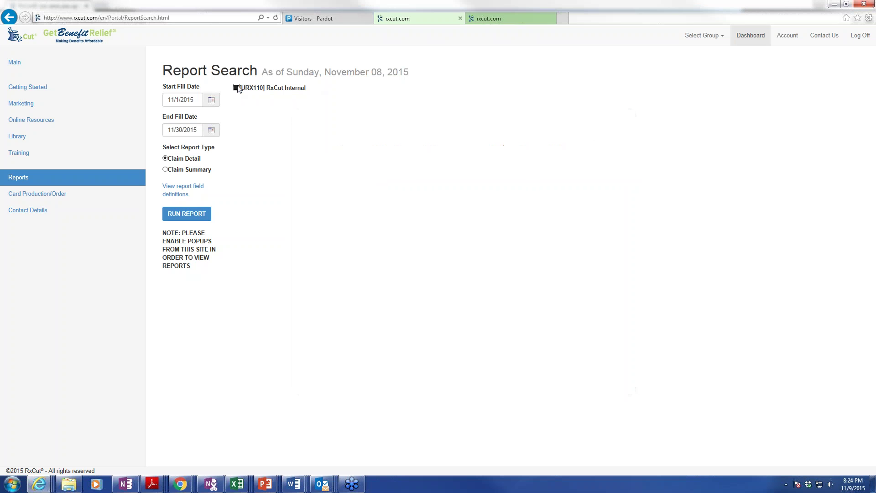
pyautogui.click(169, 216)
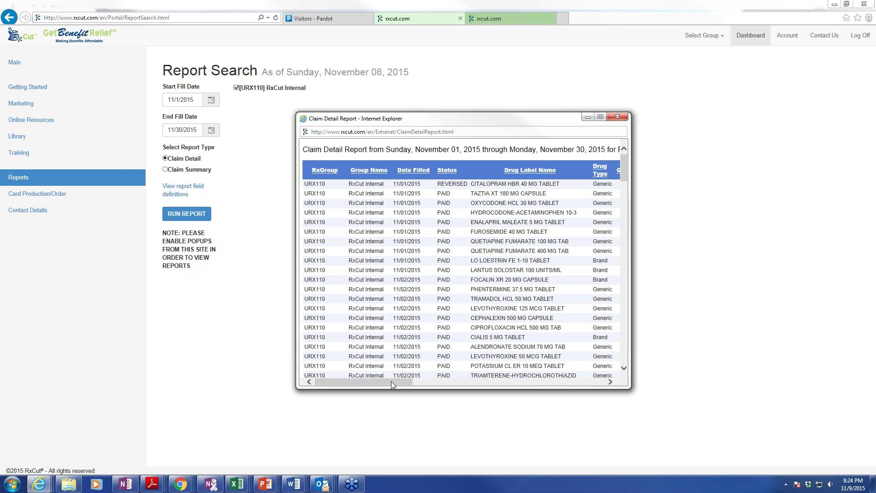
pyautogui.moveTo(410, 382); pyautogui.dragTo(627, 109)
pyautogui.click(618, 115)
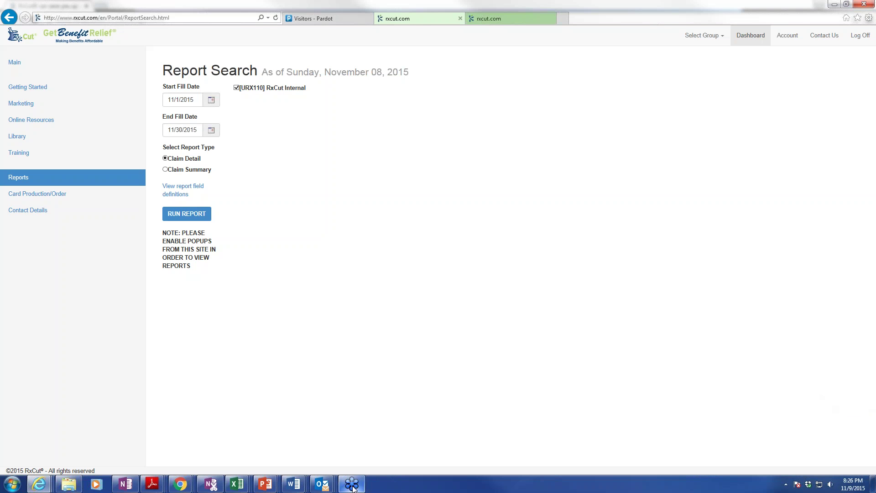
# - Switch to the Classified ad document in Word, view its ad copy at full size, and return to the report search
pyautogui.moveTo(352, 488)
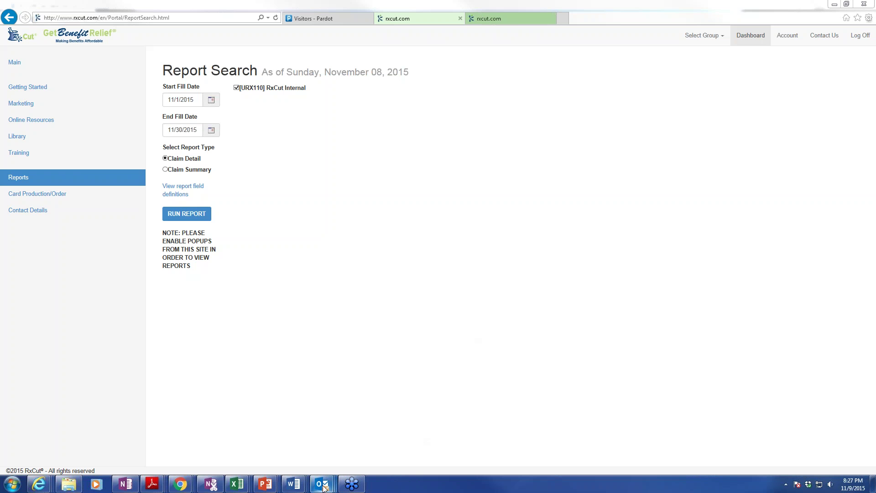
pyautogui.moveTo(322, 486)
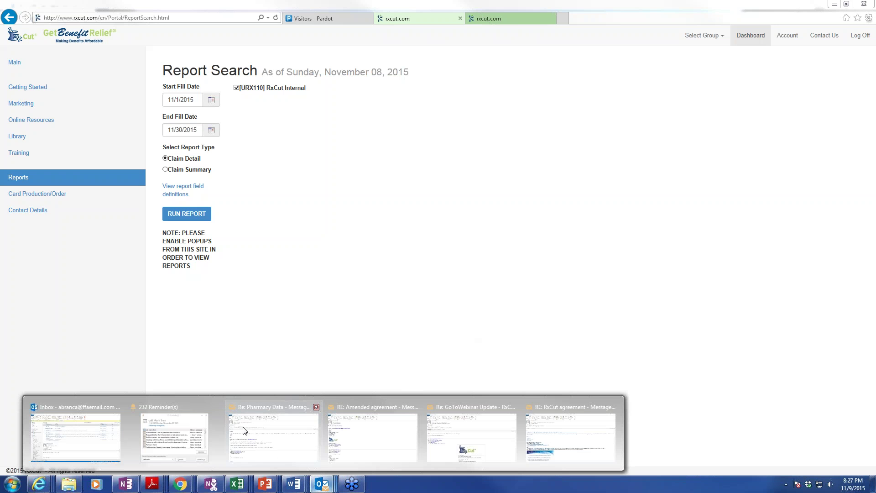
pyautogui.moveTo(290, 485)
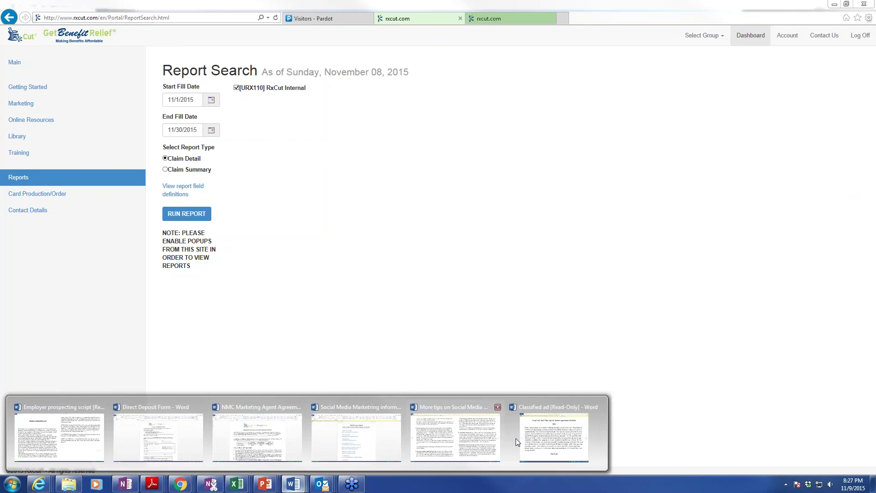
pyautogui.moveTo(447, 437)
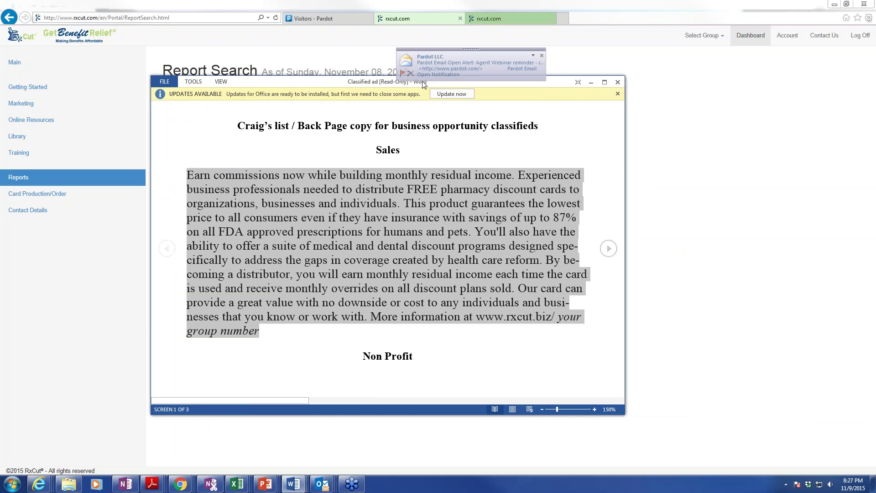
pyautogui.click(603, 83)
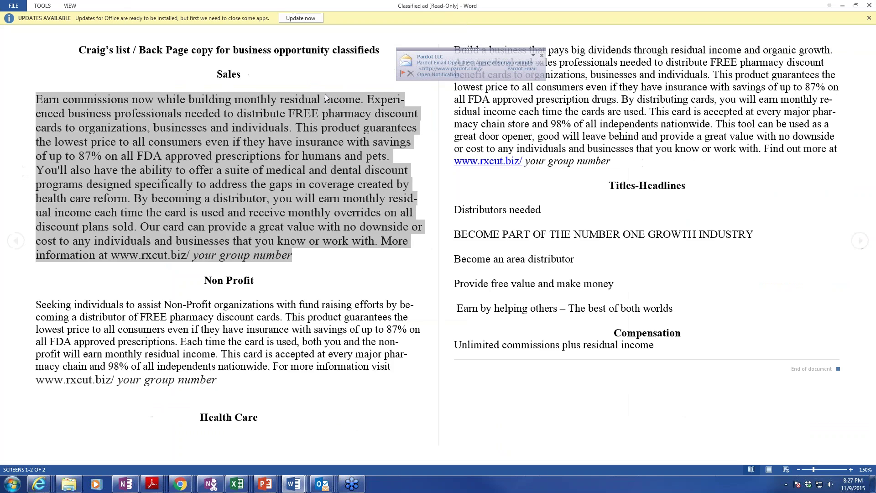
pyautogui.click(321, 82)
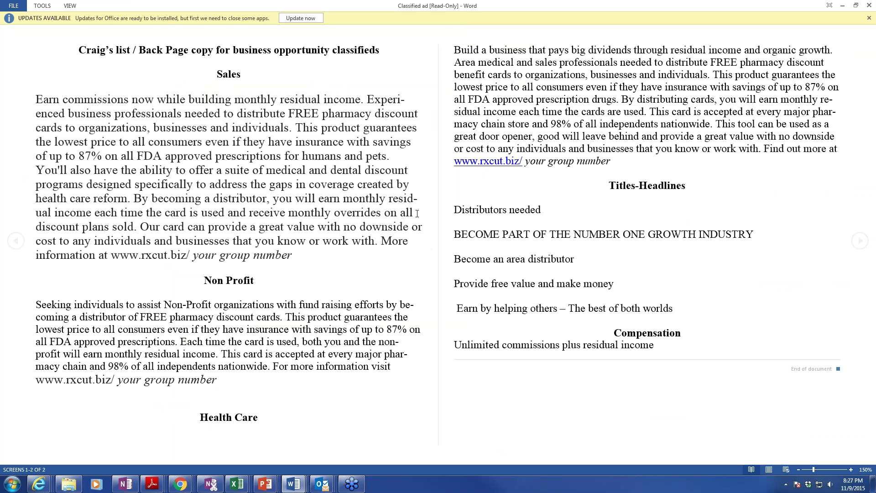
pyautogui.click(843, 7)
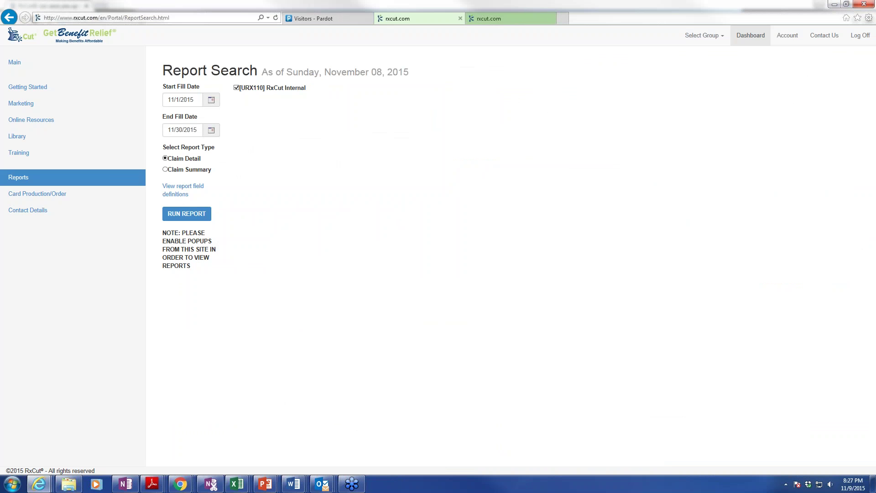